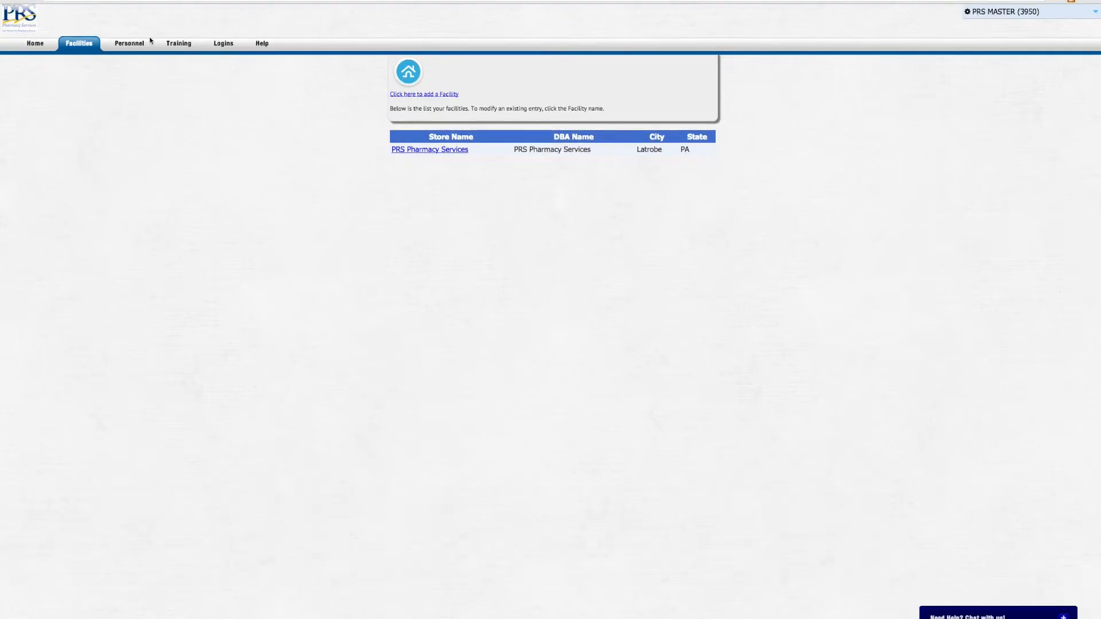
# - View the Personnel, Training, Logins and Help sections of the dashboard one after another
pyautogui.click(133, 46)
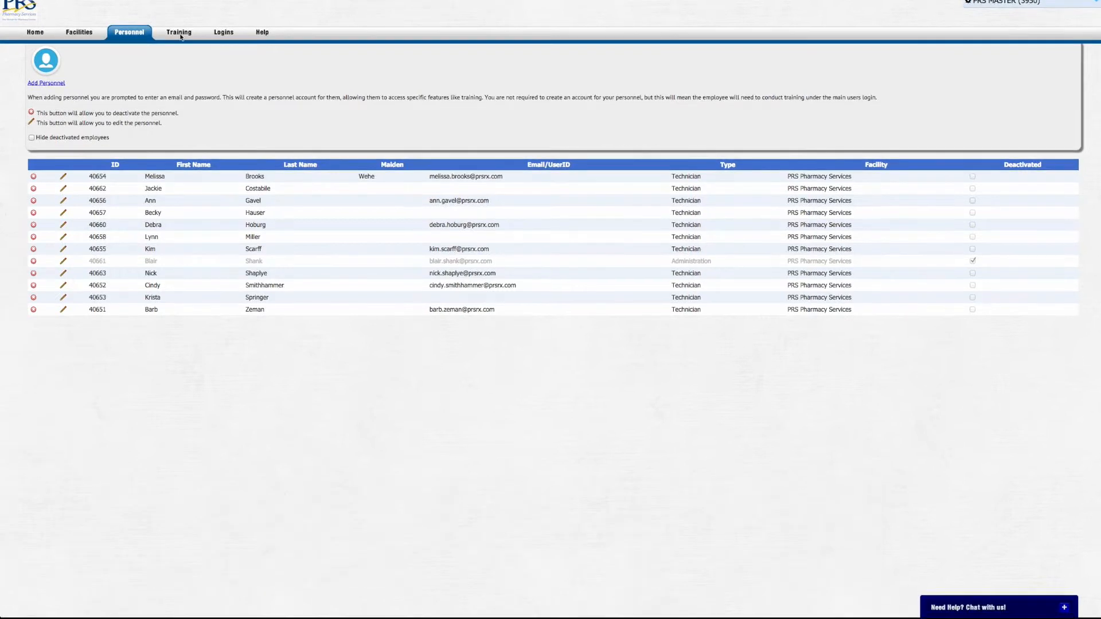
pyautogui.click(179, 44)
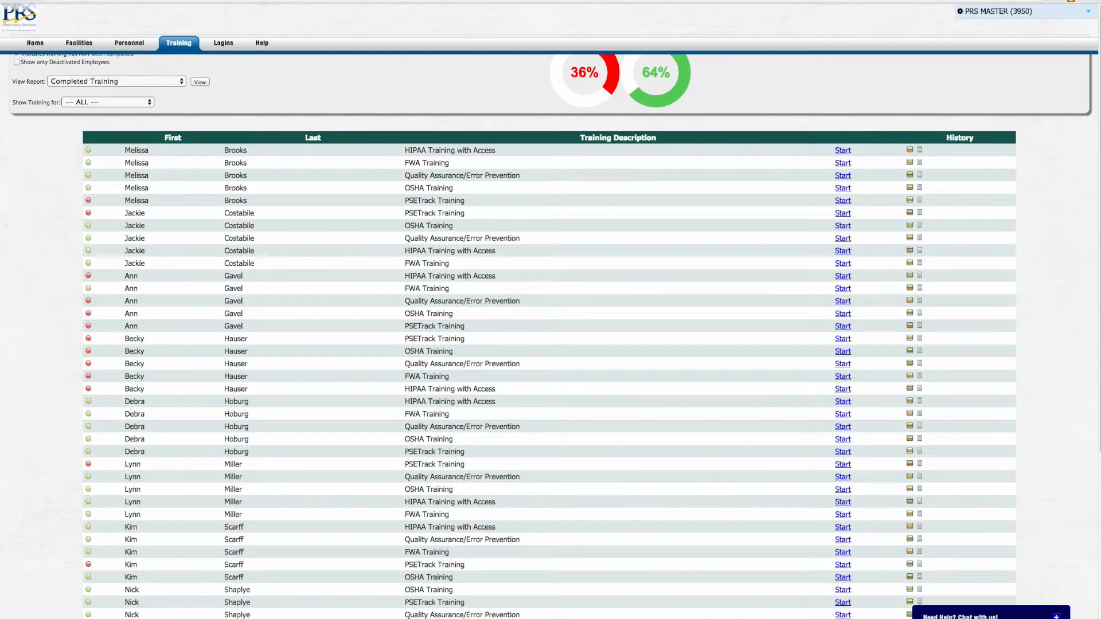
pyautogui.click(223, 43)
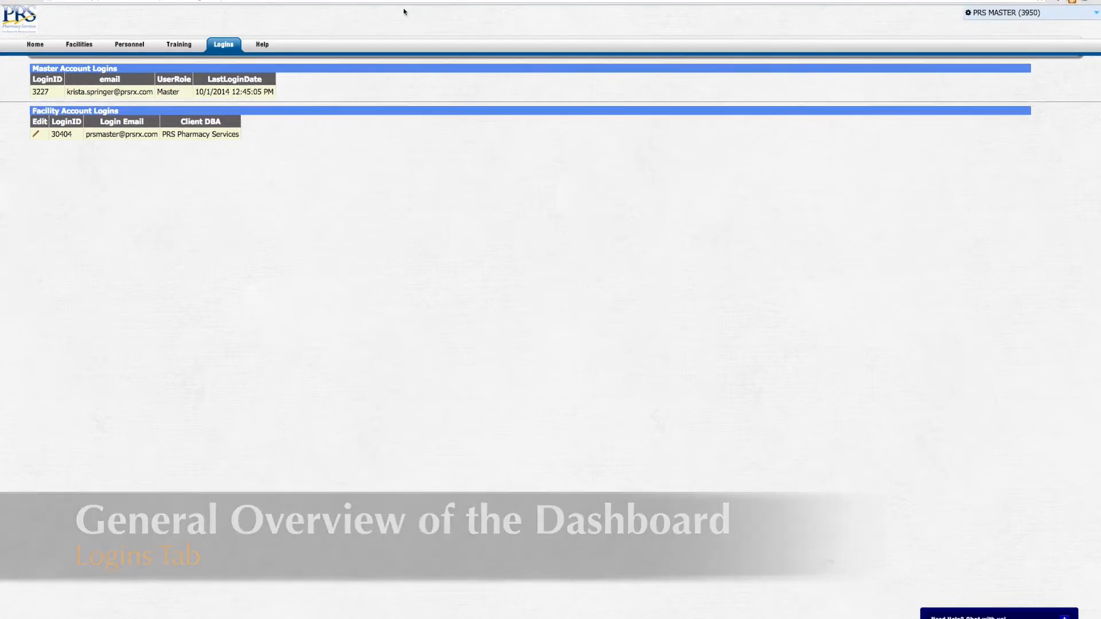
pyautogui.click(261, 48)
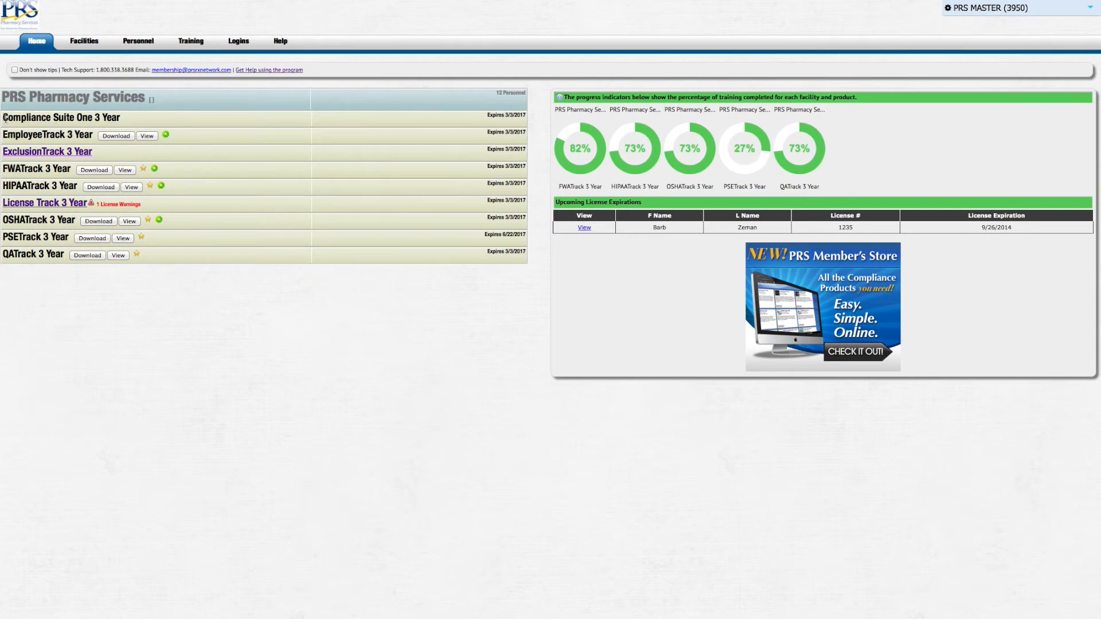
# - Highlight the list of subscribed compliance products, and read through the EmployeeTrack handbook from its table of contents to the workplace policies
pyautogui.moveTo(4, 118); pyautogui.dragTo(49, 254)
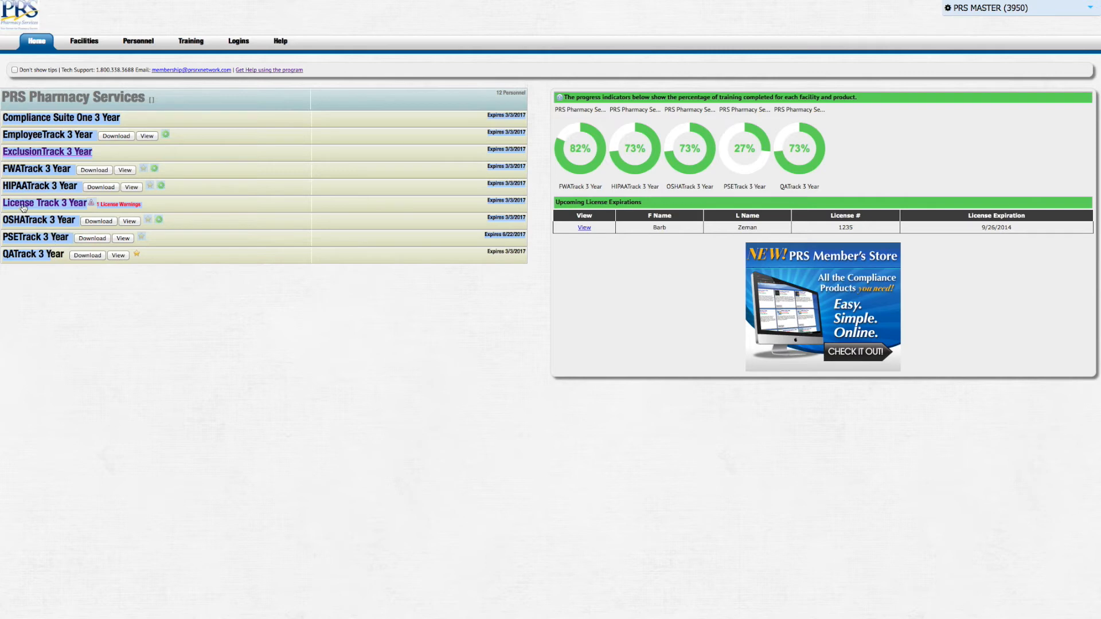
pyautogui.click(15, 134)
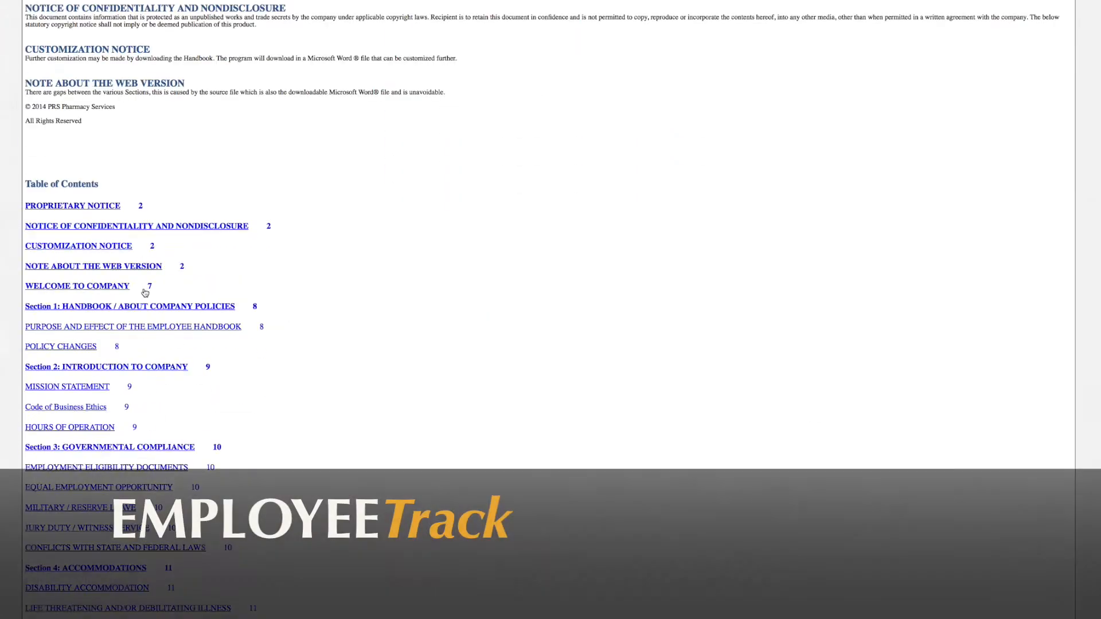
pyautogui.scroll(-10, 144, 293)
pyautogui.scroll(-10, 143, 292)
pyautogui.scroll(-10, 143, 293)
pyautogui.scroll(-15, 143, 292)
pyautogui.scroll(-15, 143, 292)
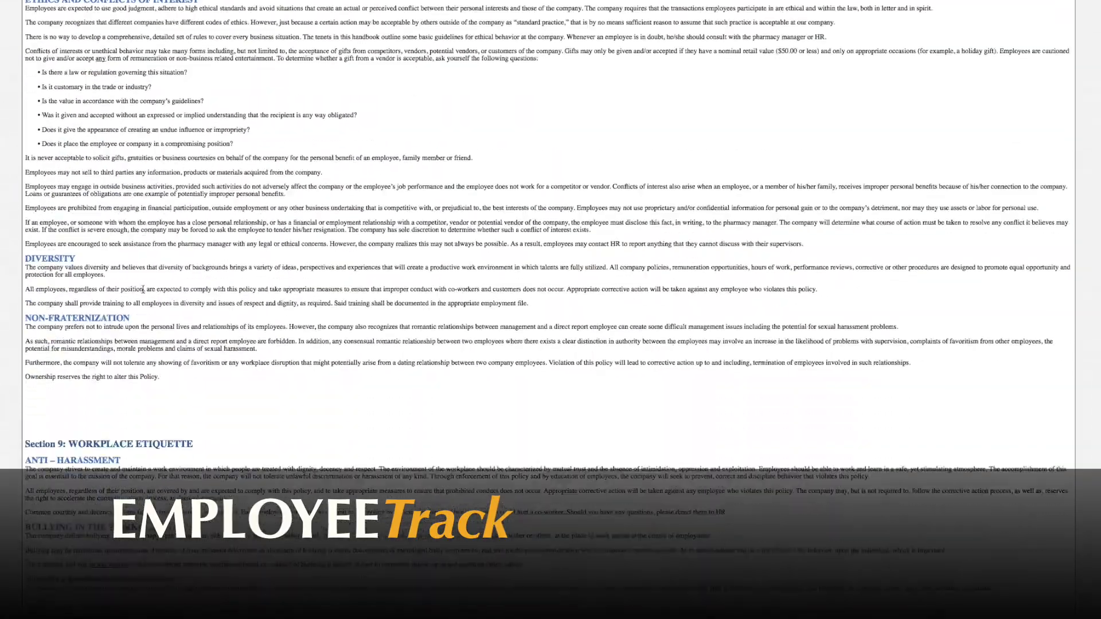
pyautogui.scroll(-11, 143, 290)
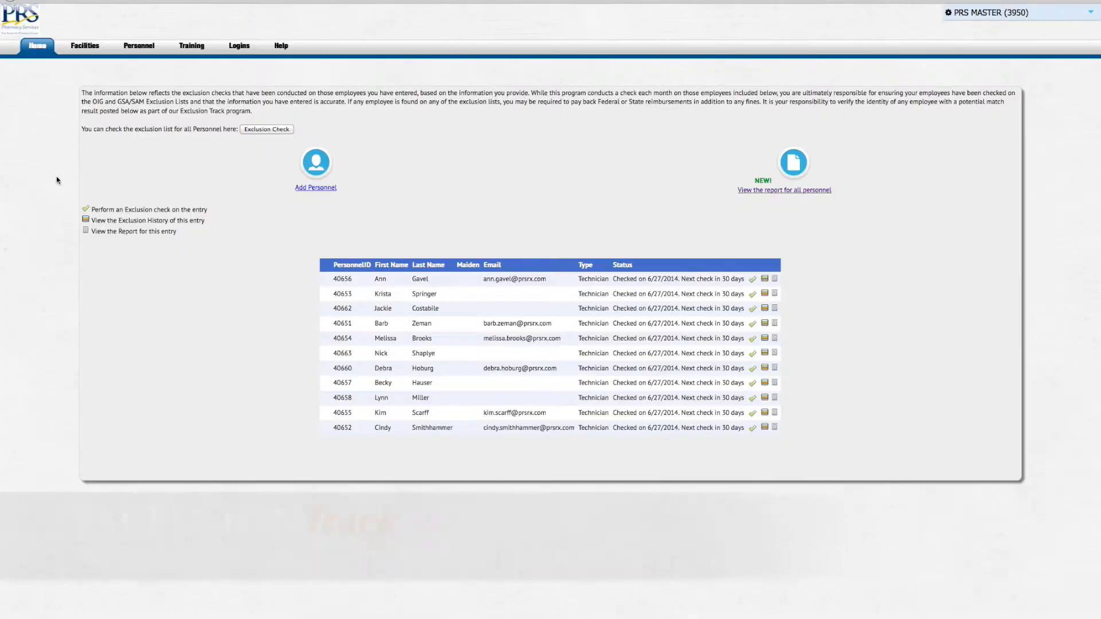
# - Run the exclusion check for all personnel and view the exclusion report of the first listed employee
pyautogui.click(258, 131)
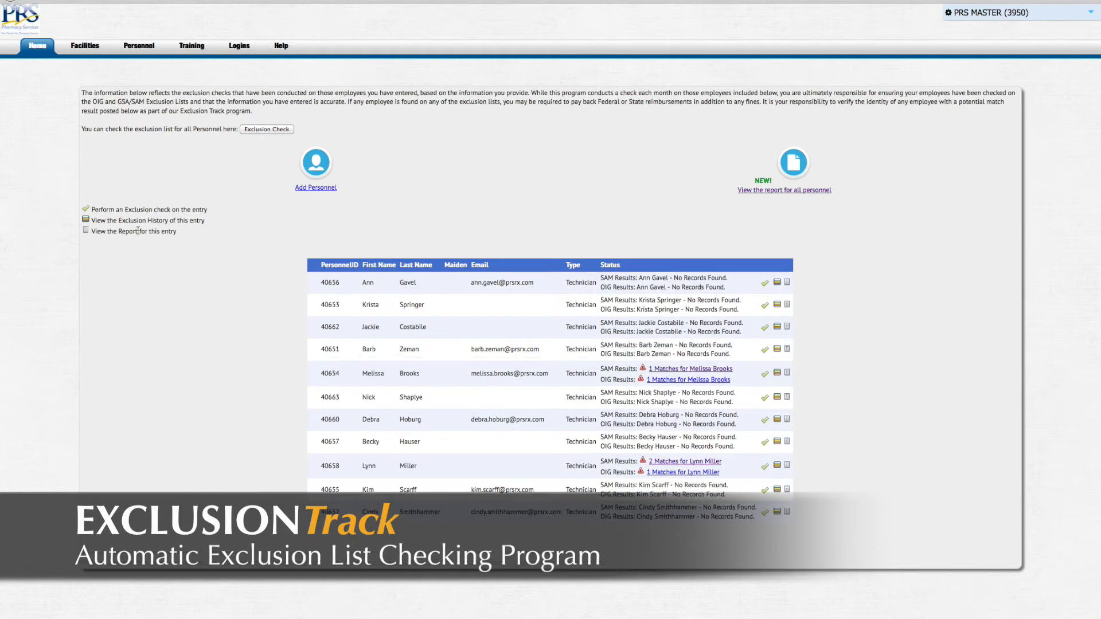
pyautogui.click(786, 283)
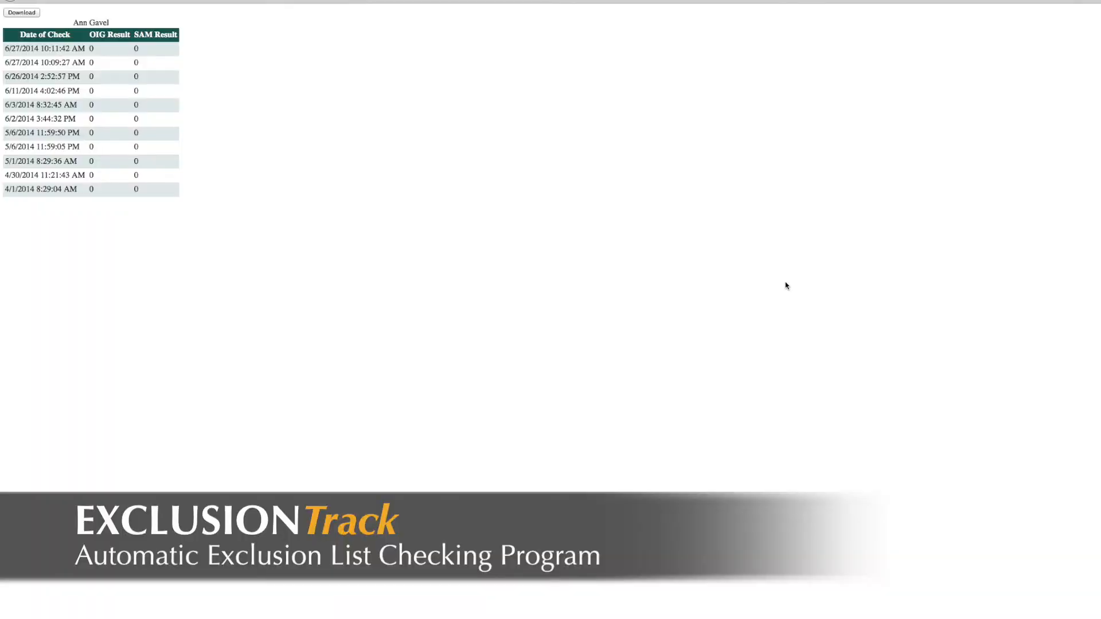
pyautogui.click(11, 1)
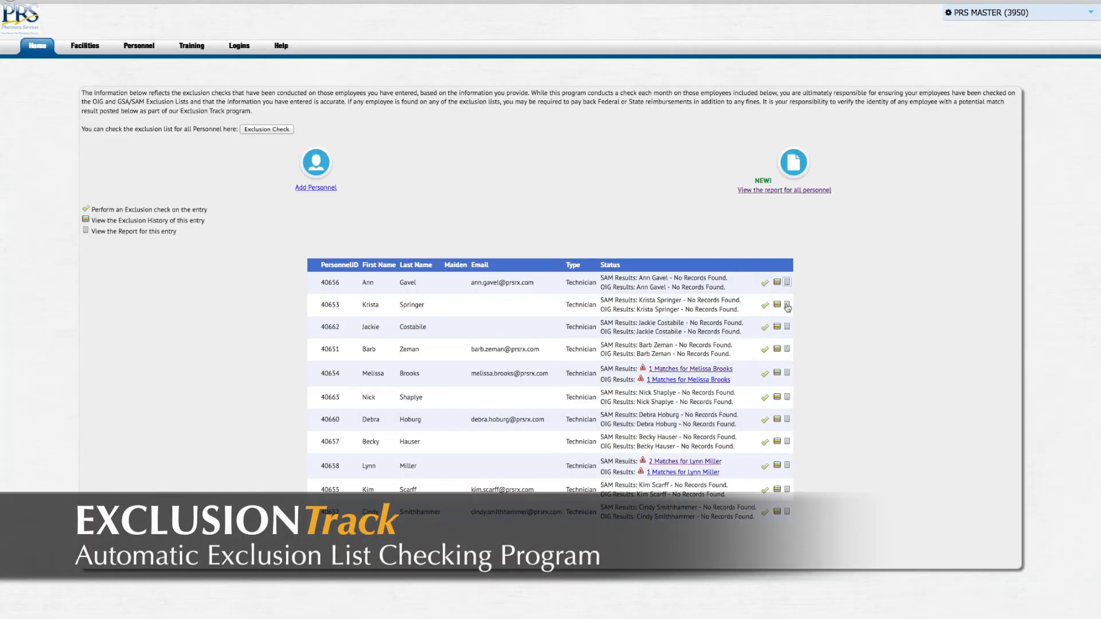
# - View the exclusion reports of the second, third and ninth listed employees, and the eighth employee's exclusion check history
pyautogui.click(786, 304)
pyautogui.click(10, 0)
pyautogui.click(787, 327)
pyautogui.hotkey('alt', 'Left')
pyautogui.click(787, 466)
pyautogui.hotkey('alt', 'Left')
pyautogui.click(777, 442)
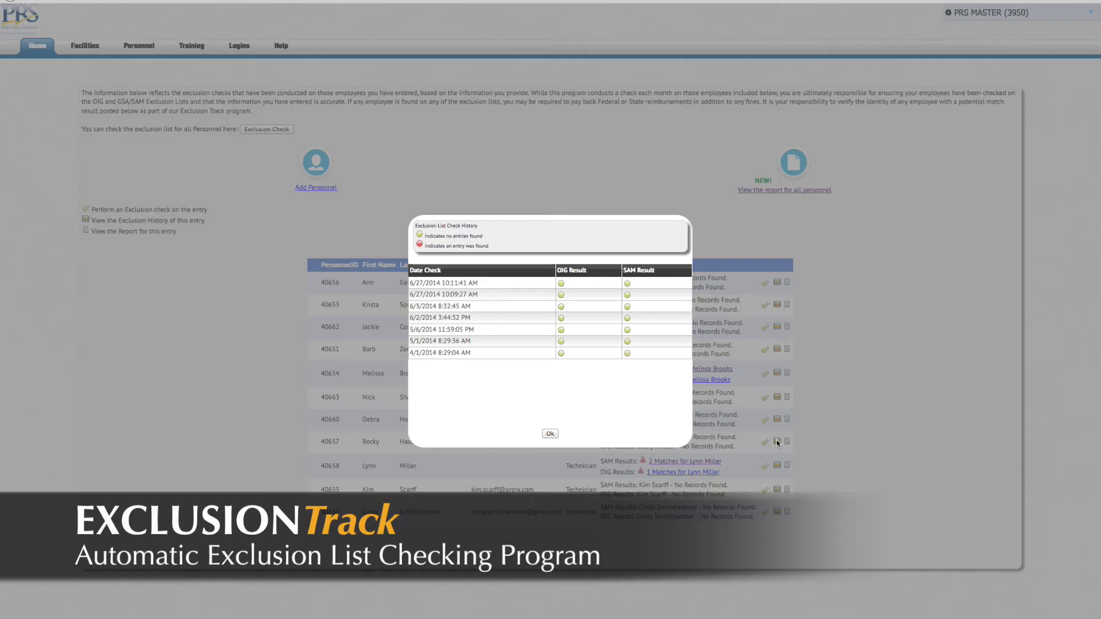
pyautogui.click(550, 434)
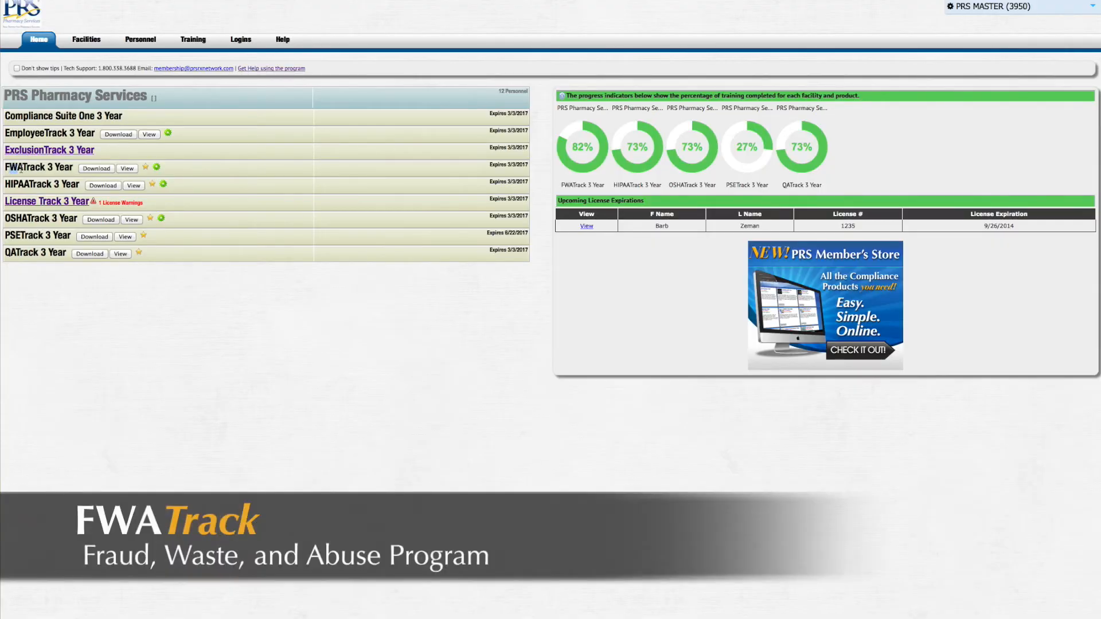
# - Open the Compliance Guide in FWATrack and read its definitions and Personnel Designation section
pyautogui.click(23, 168)
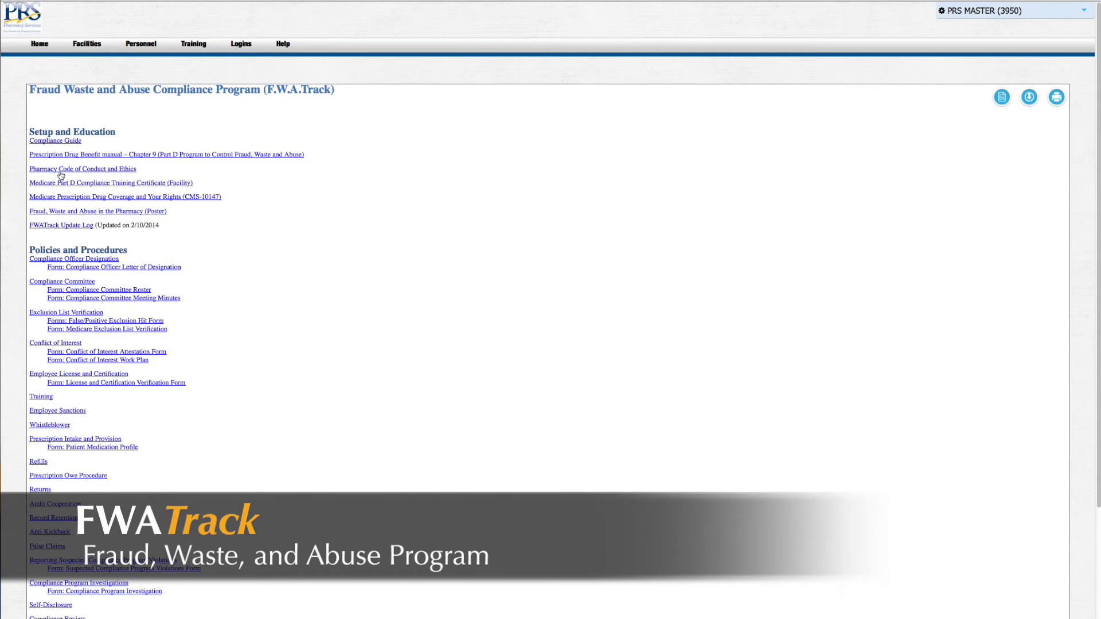
pyautogui.click(68, 143)
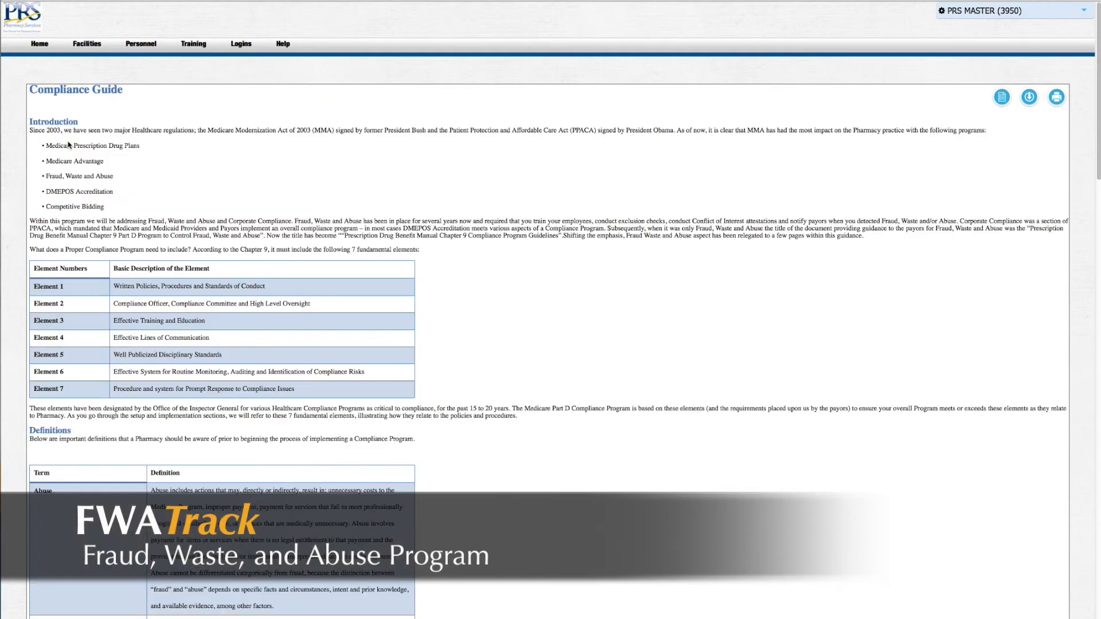
pyautogui.scroll(-5, 107, 228)
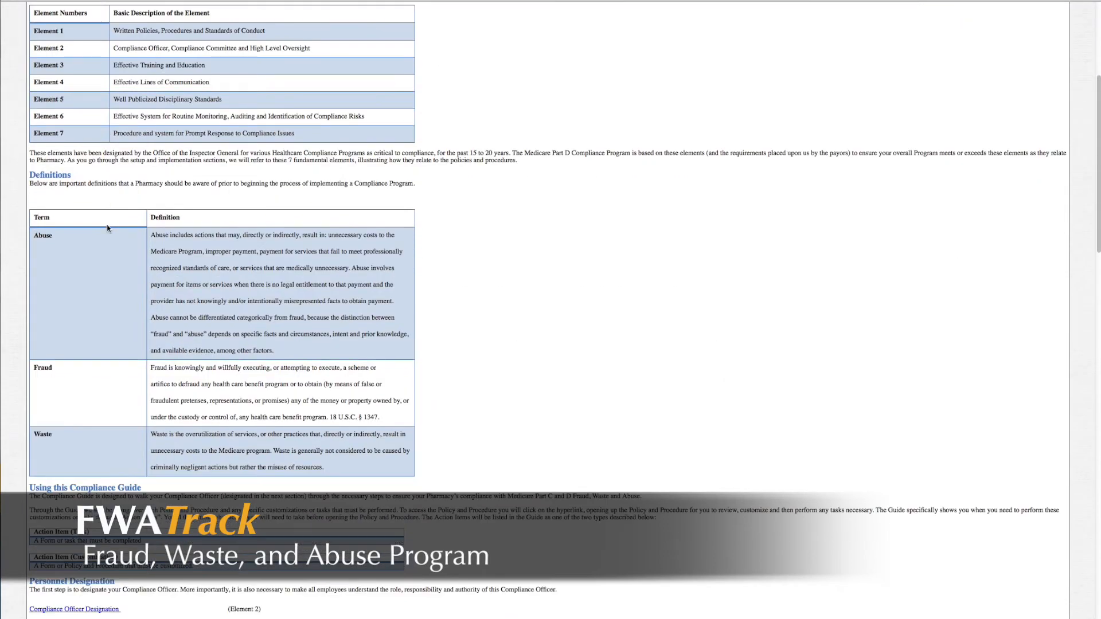
pyautogui.scroll(-2, 107, 228)
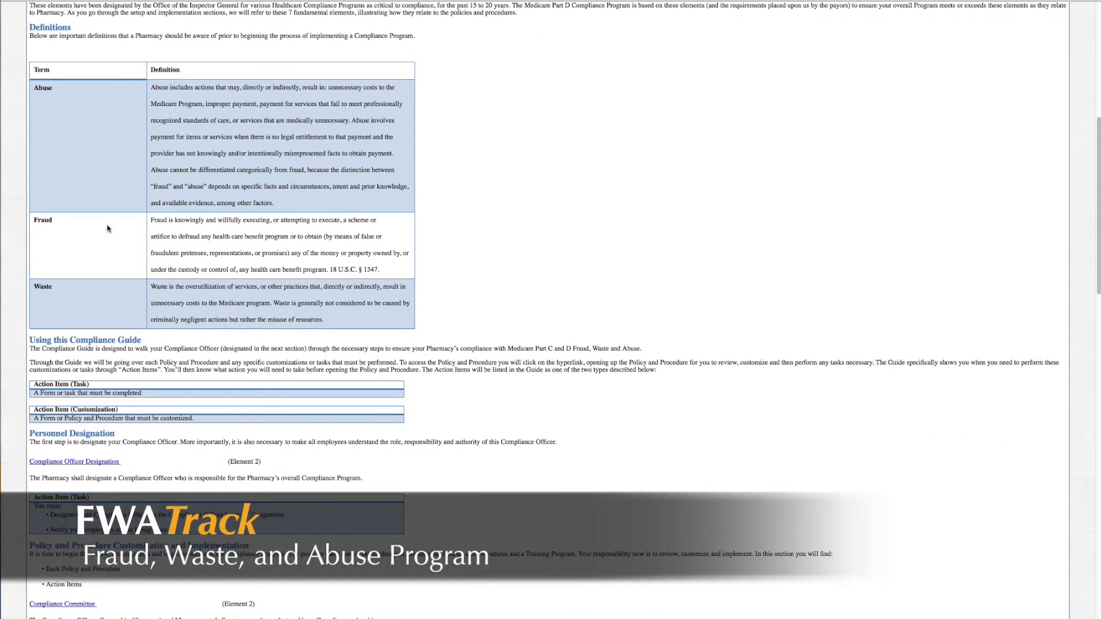
pyautogui.scroll(-3, 107, 229)
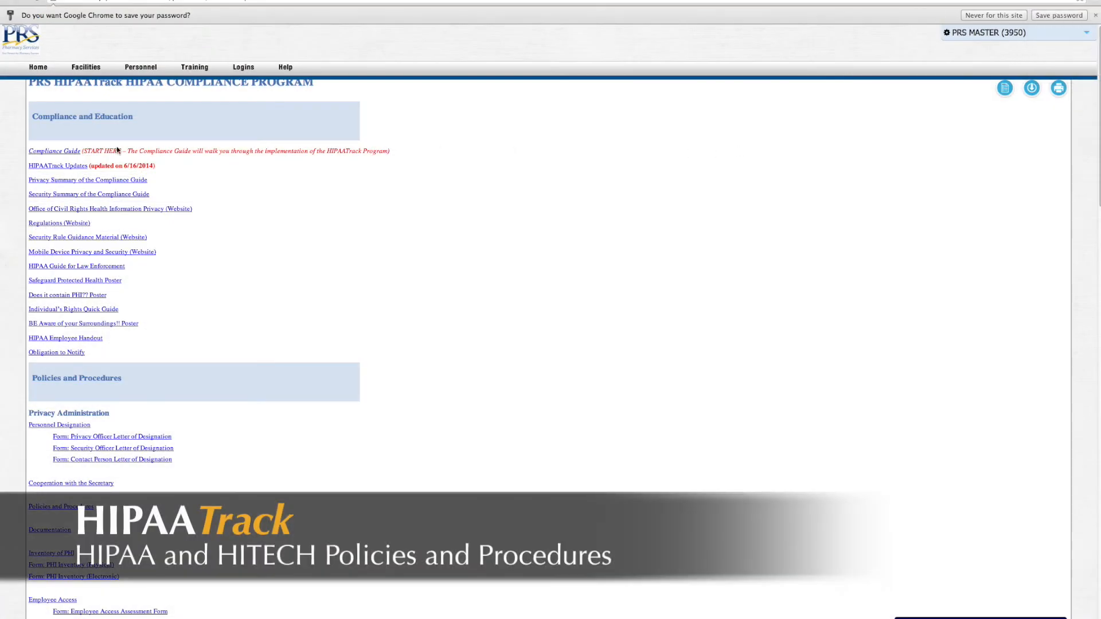
# - Read through the HIPAATrack Compliance Guide and return to the HIPAATrack program contents
pyautogui.click(51, 154)
pyautogui.scroll(-4, 71, 171)
pyautogui.scroll(-15, 71, 171)
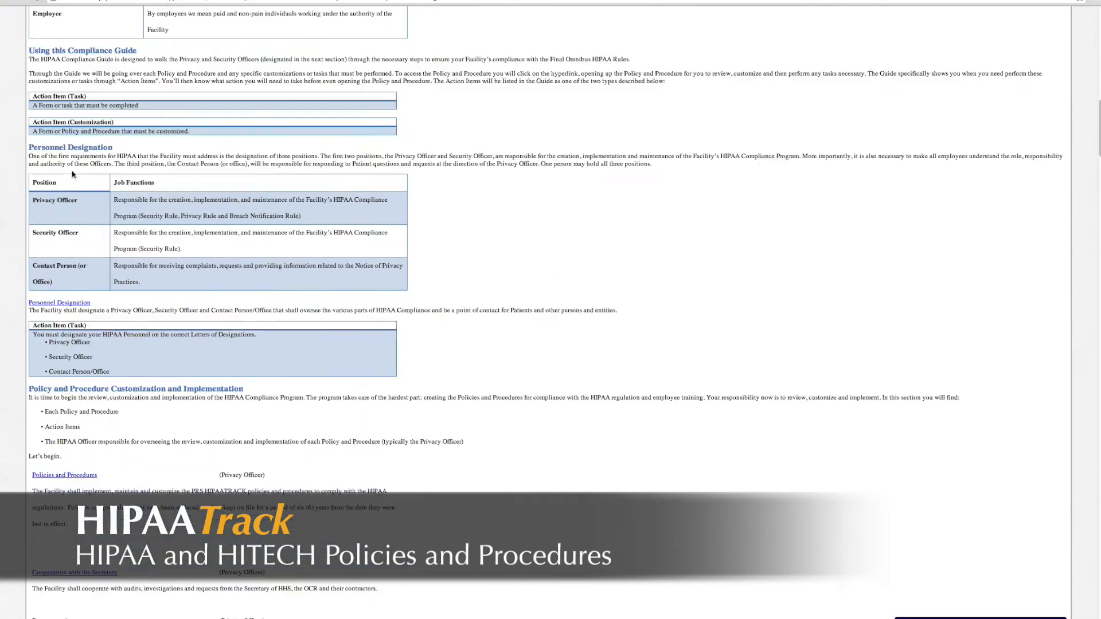
pyautogui.scroll(20, 72, 197)
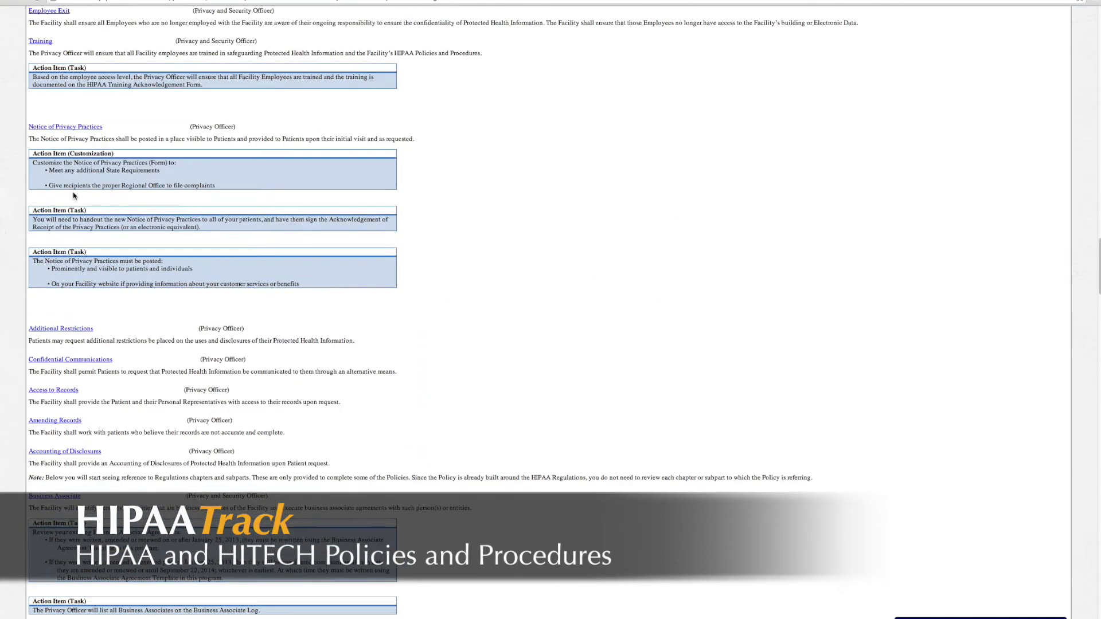
pyautogui.click(102, 50)
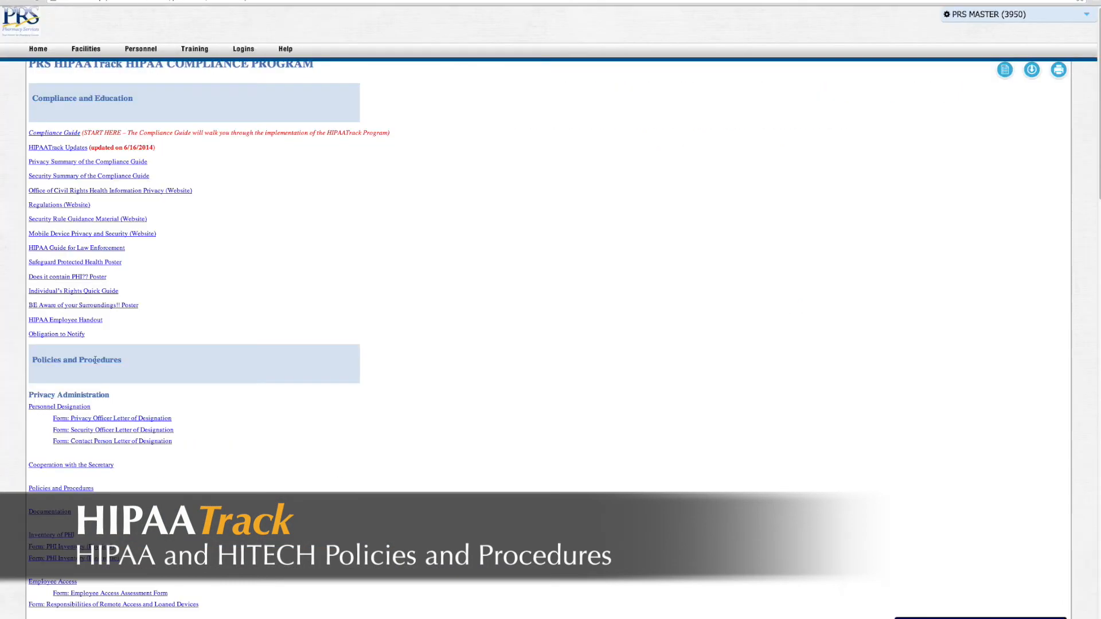
# - Open the HIPAATrack Personnel Designation, Documentation, PHI Inventory form, and Device and Media Controls documents from the program contents
pyautogui.click(74, 407)
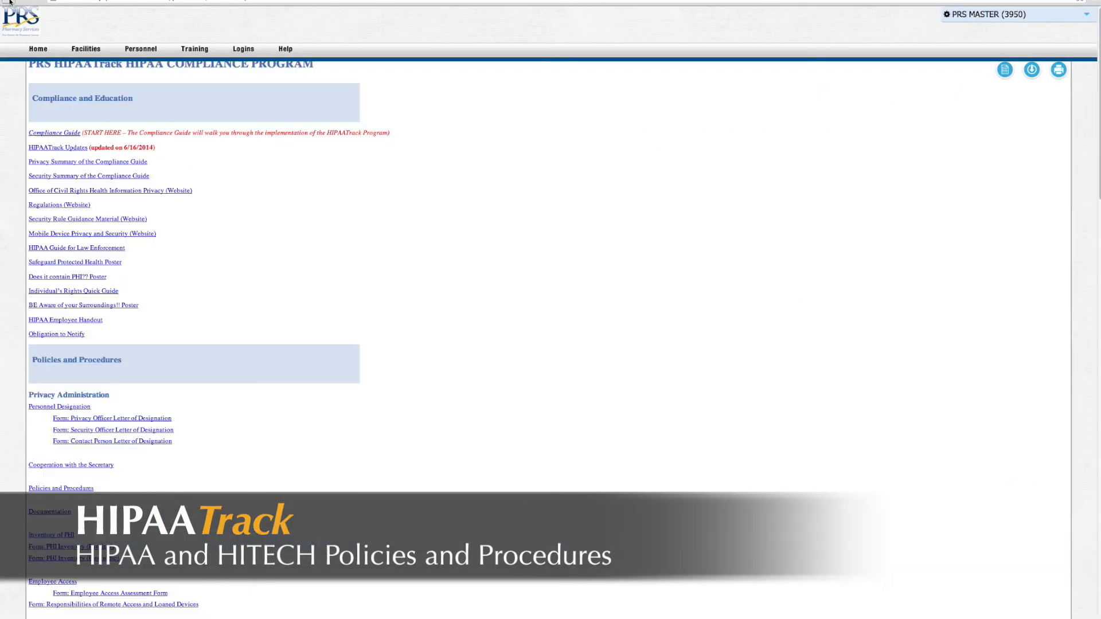
pyautogui.click(46, 512)
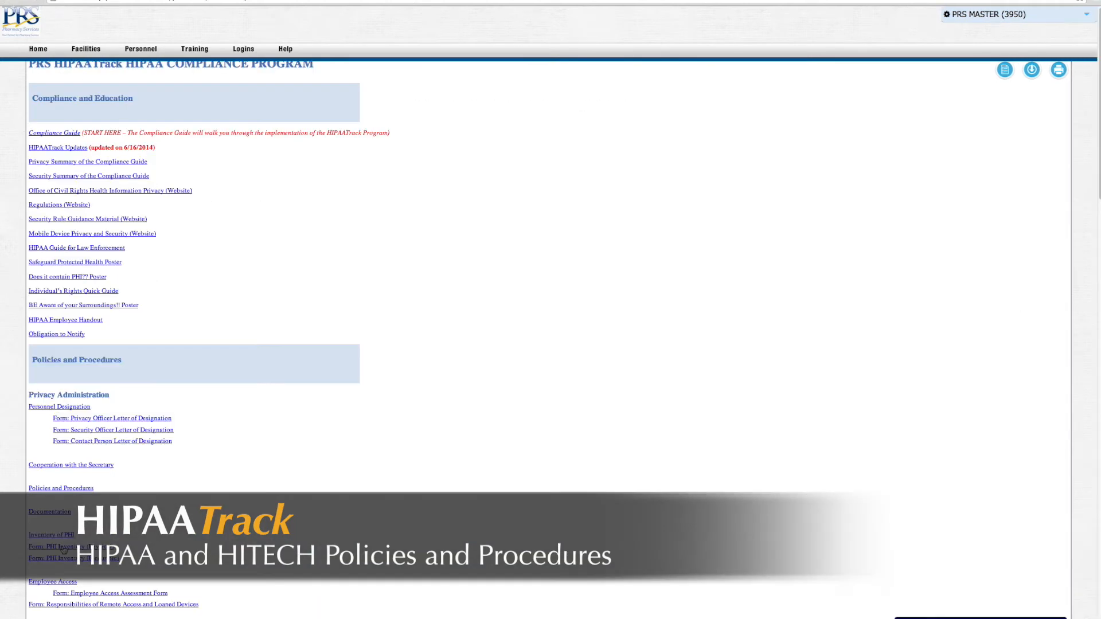
pyautogui.click(64, 548)
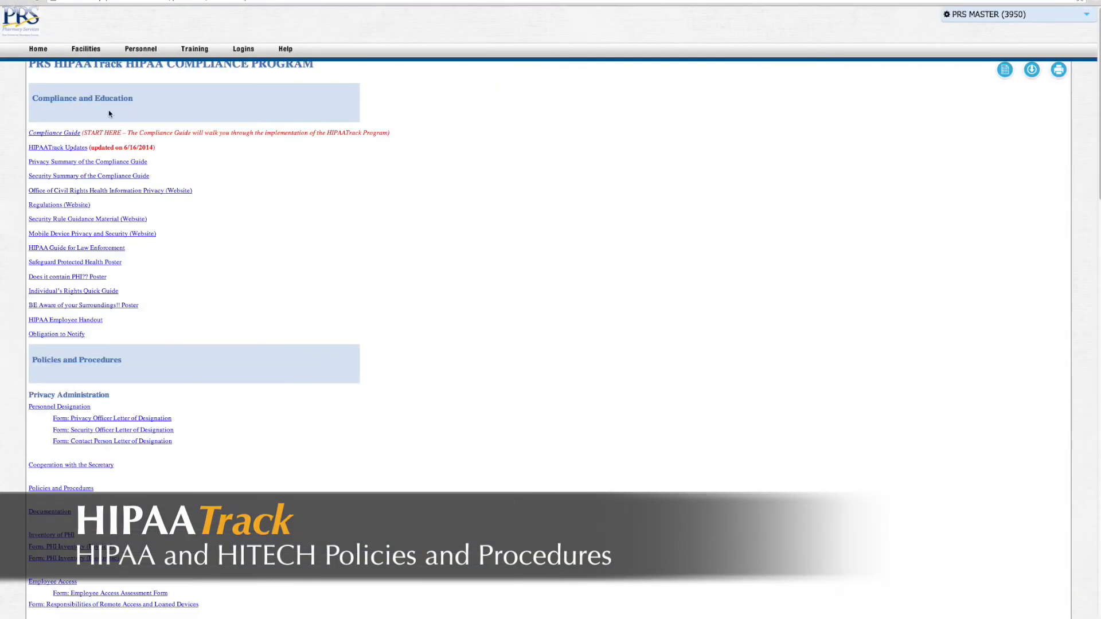
pyautogui.scroll(-15, 243, 236)
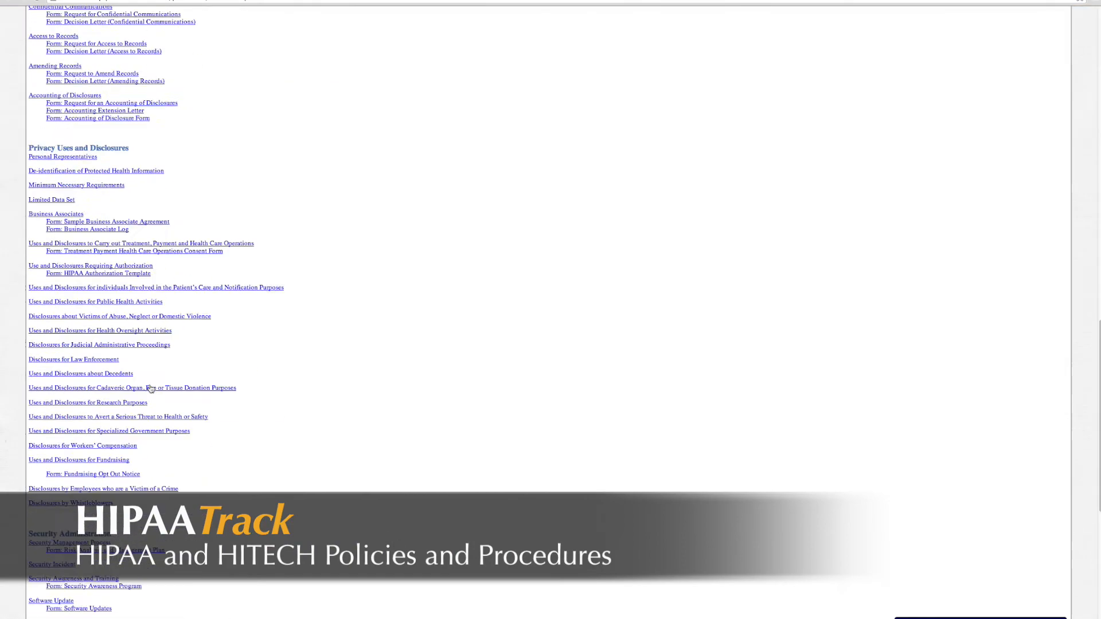
pyautogui.scroll(-8, 151, 388)
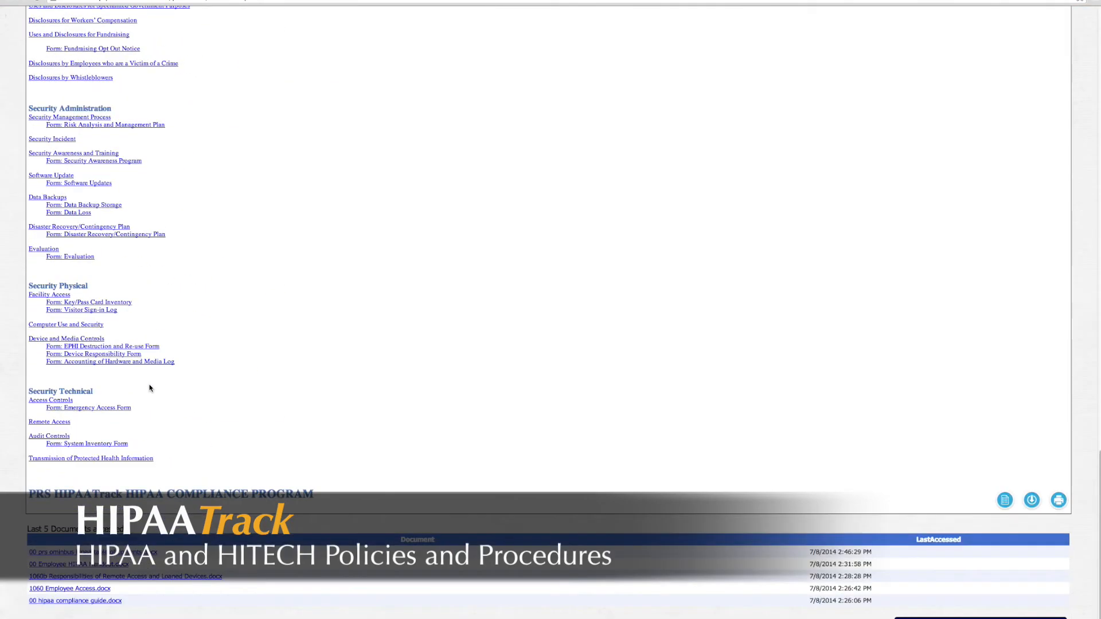
pyautogui.click(77, 340)
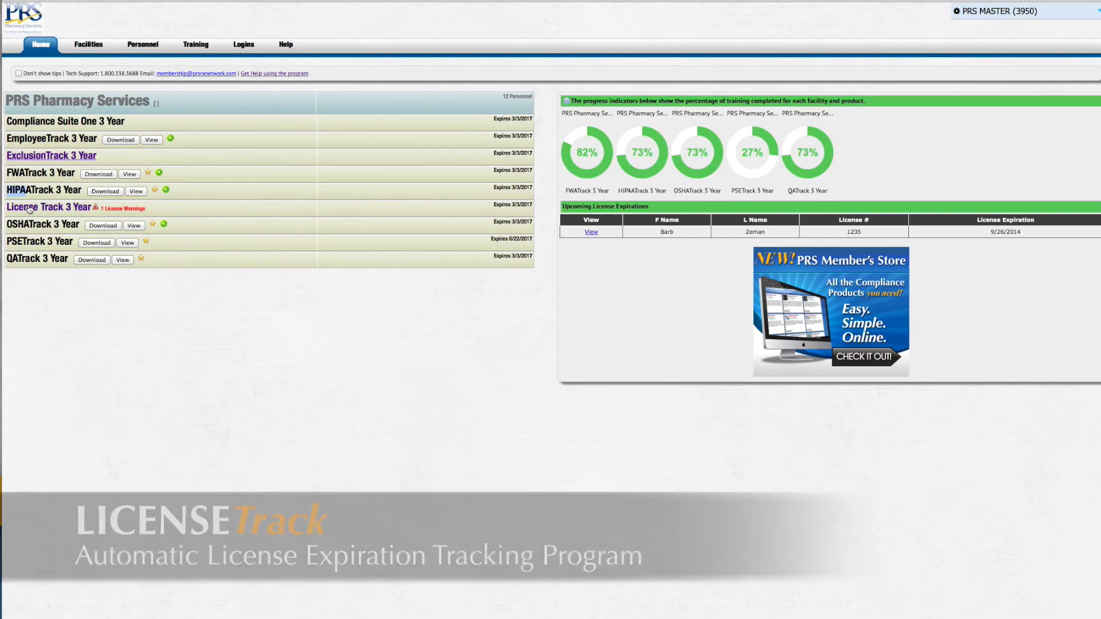
# - Open License Track and view the blank form for adding personnel license information, closing it without adding a license
pyautogui.click(88, 209)
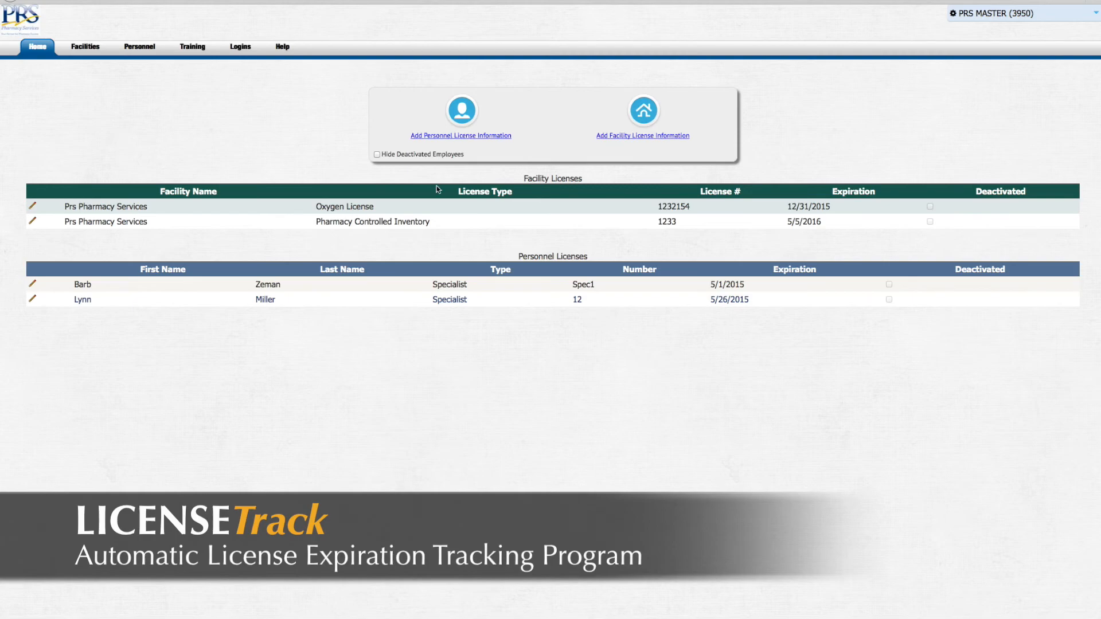
pyautogui.click(473, 135)
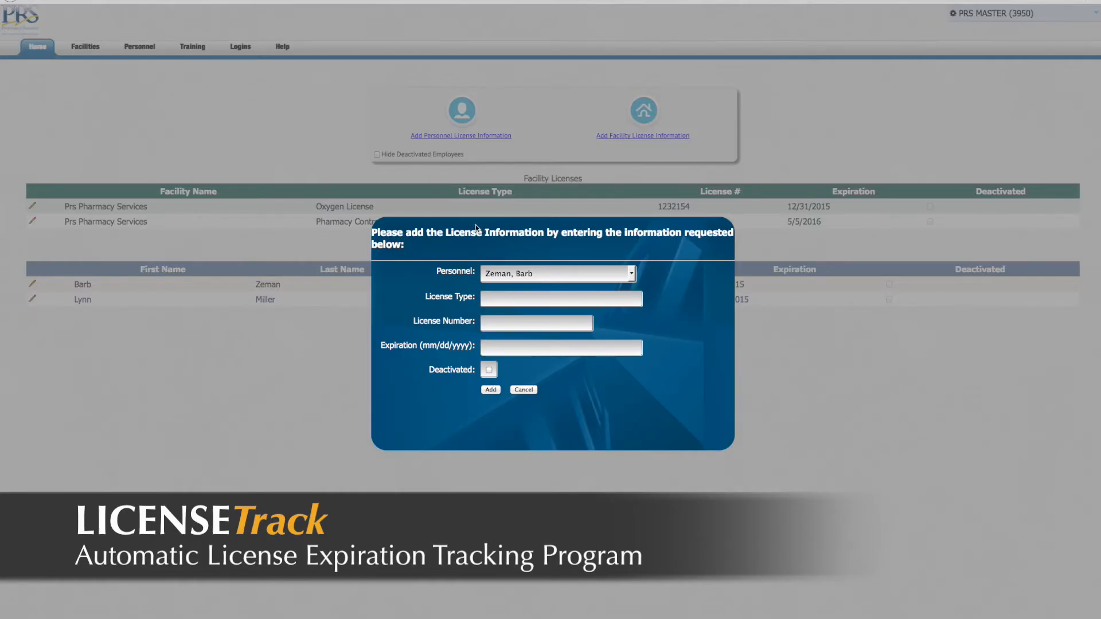
pyautogui.click(522, 391)
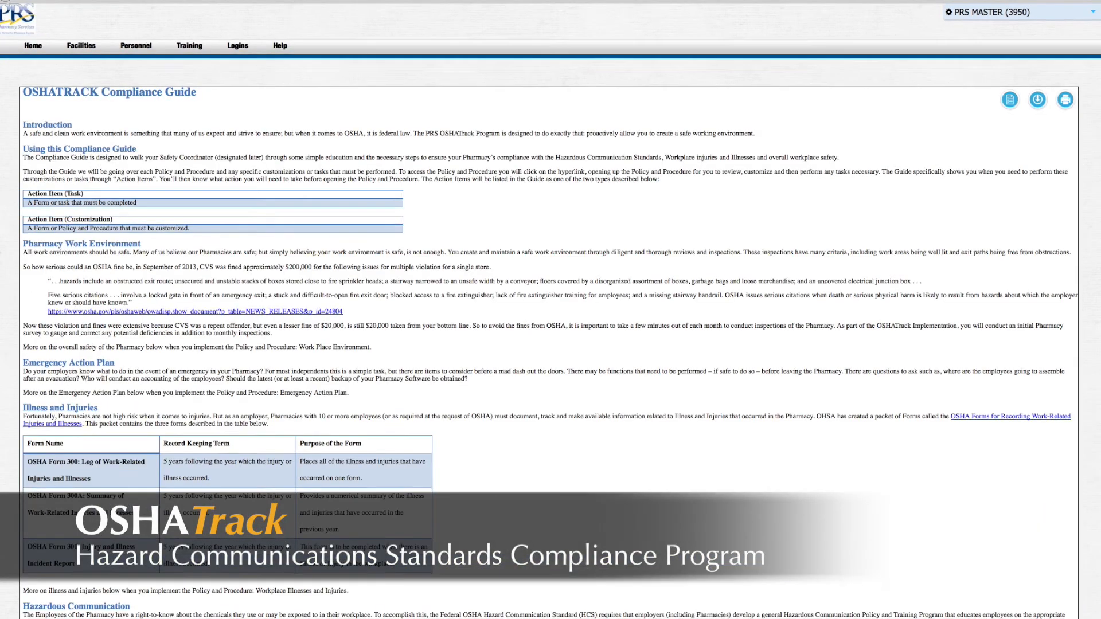
# - Read through the OSHATrack Compliance Guide, including infection control, the Emergency Action Plan and Personnel Designation
pyautogui.scroll(-12, 93, 174)
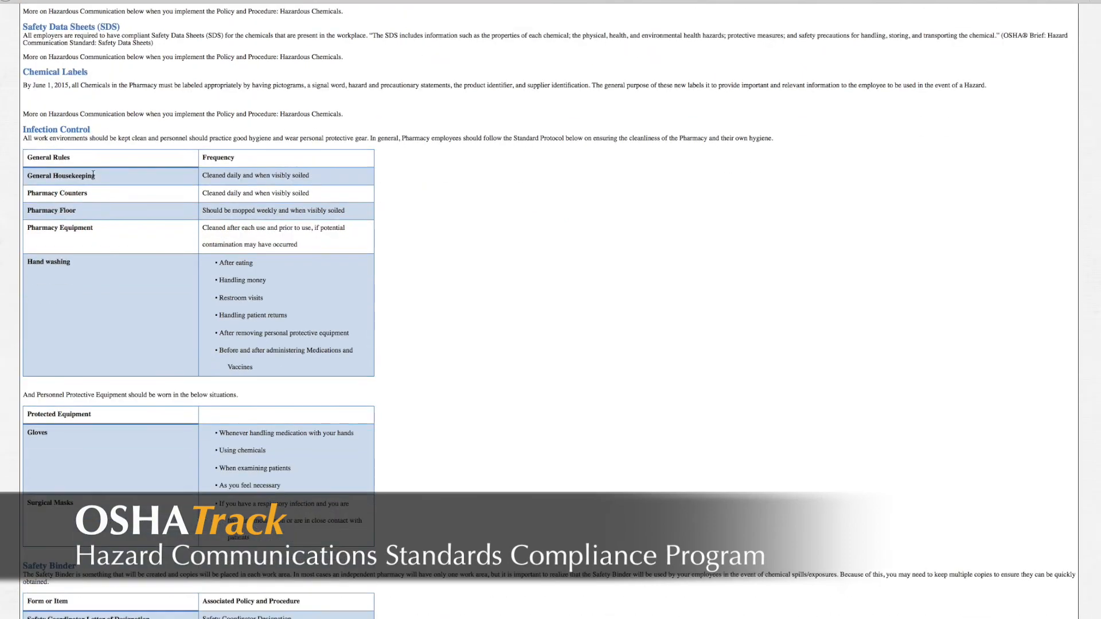
pyautogui.scroll(-15, 92, 173)
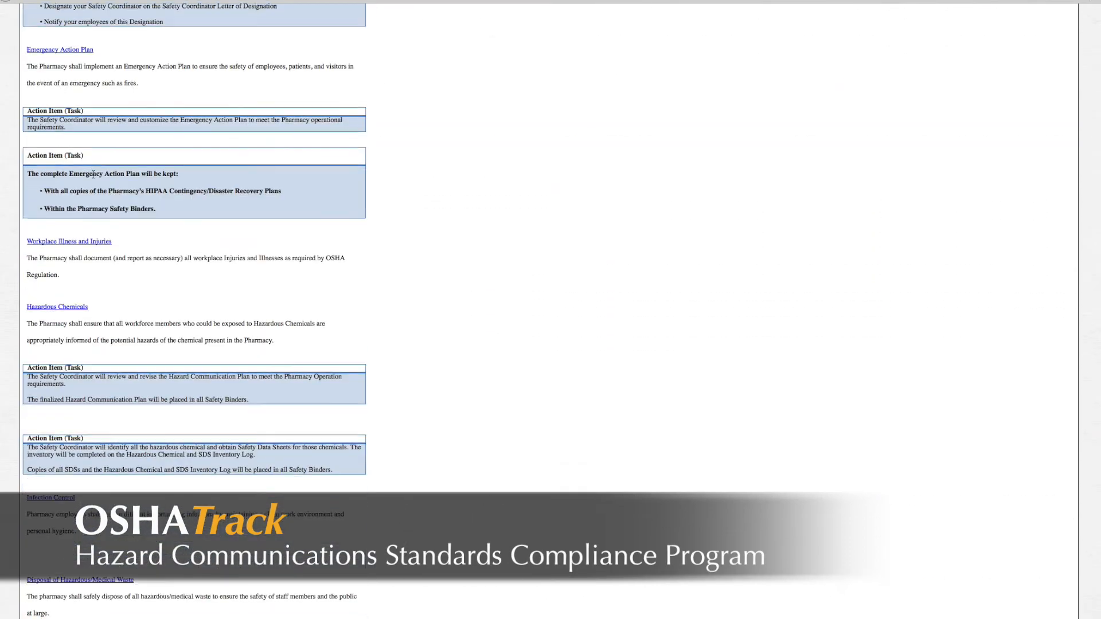
pyautogui.scroll(-8, 93, 174)
pyautogui.scroll(20, 172, 235)
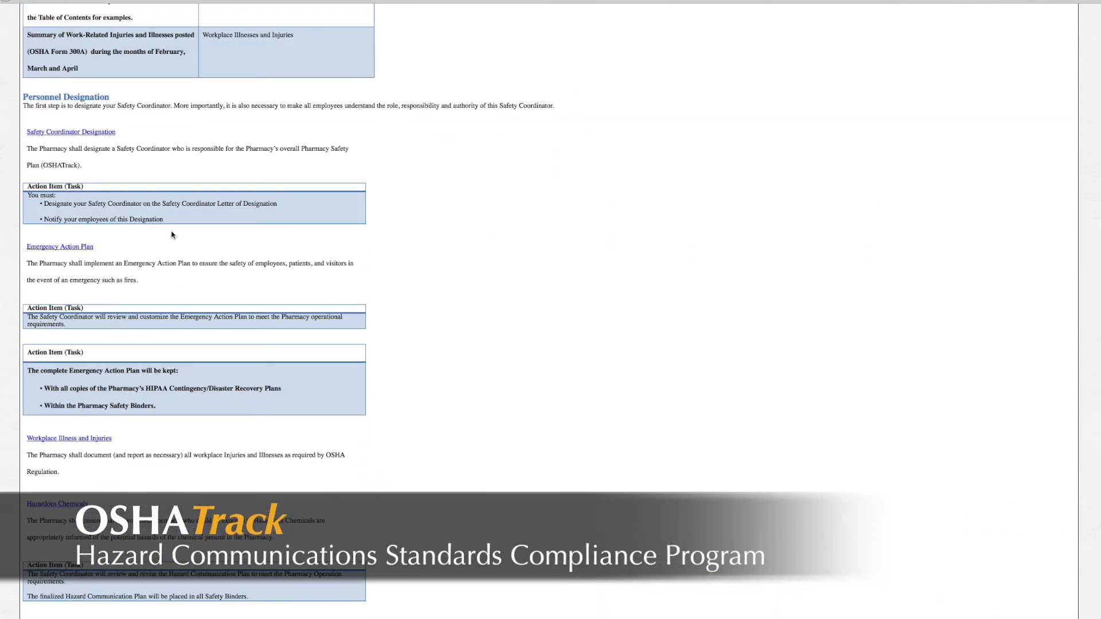